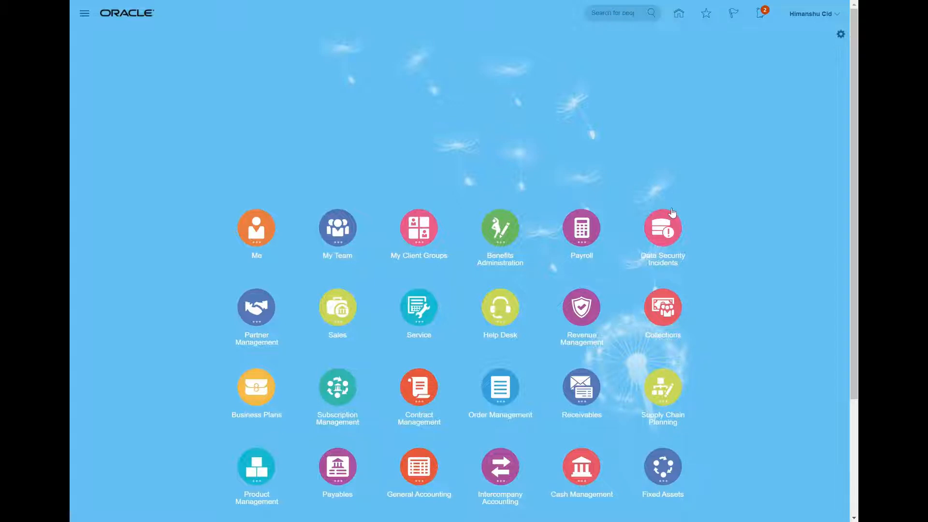
In Setup and Maintenance, search the tasks for "Common Option" and open Manage Common Options for Payables and Procurement.
left_click(842, 18)
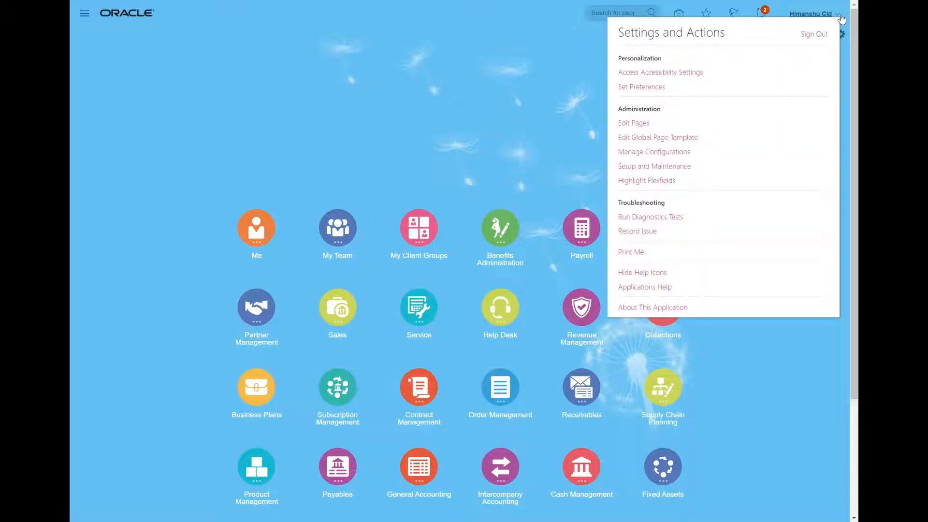
left_click(652, 168)
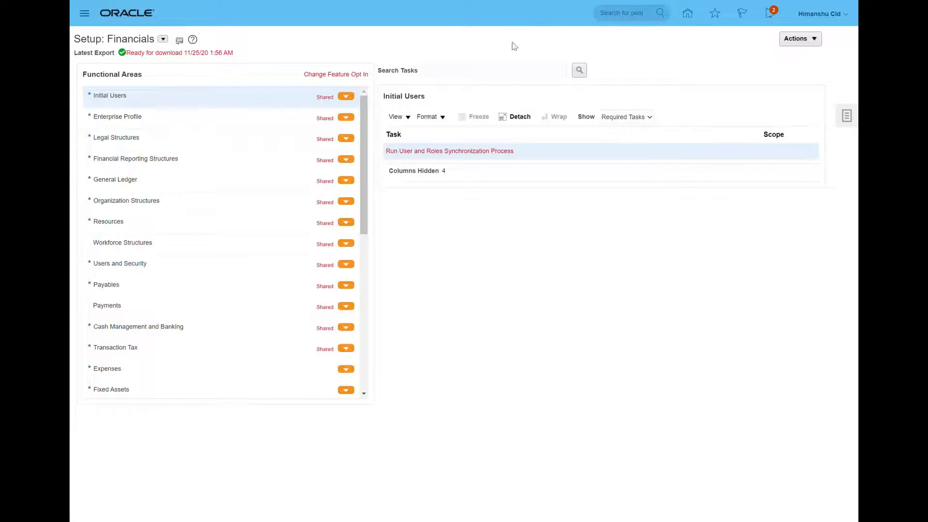
left_click(464, 71)
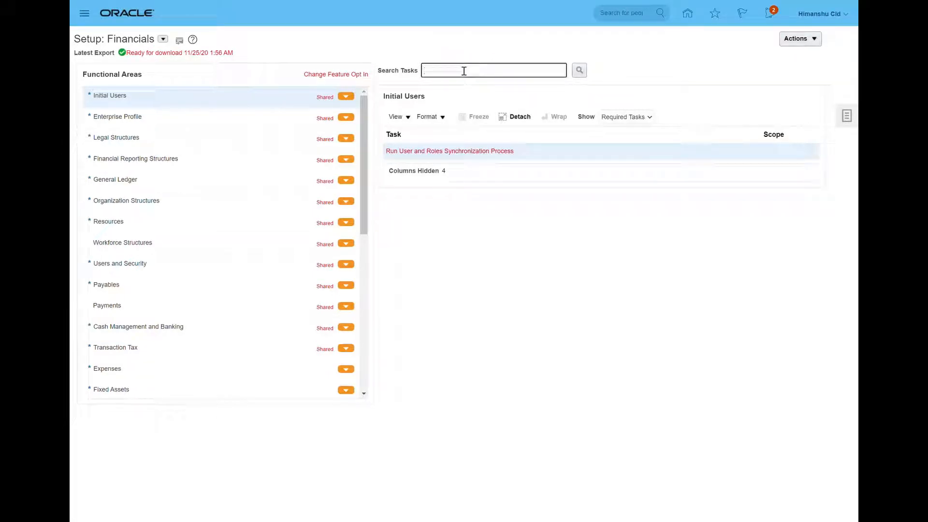
type("Common Option")
left_click(579, 71)
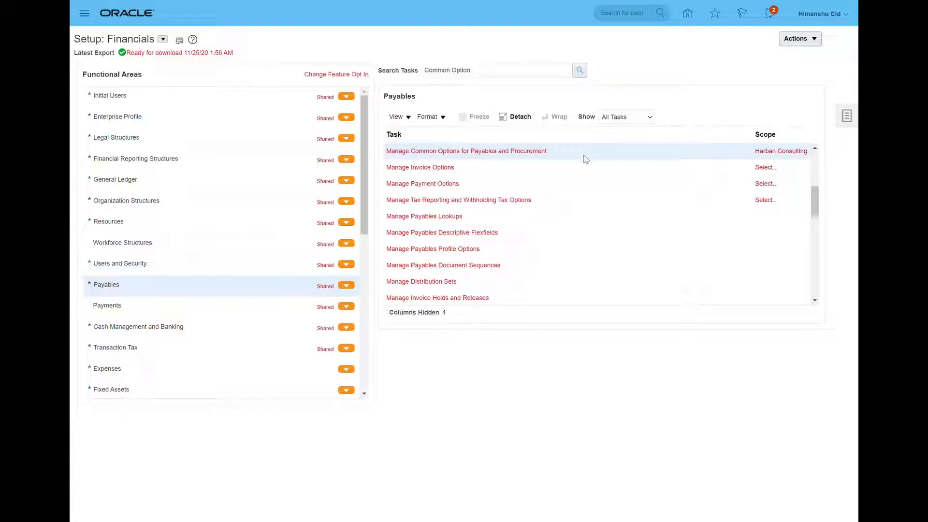
left_click(437, 154)
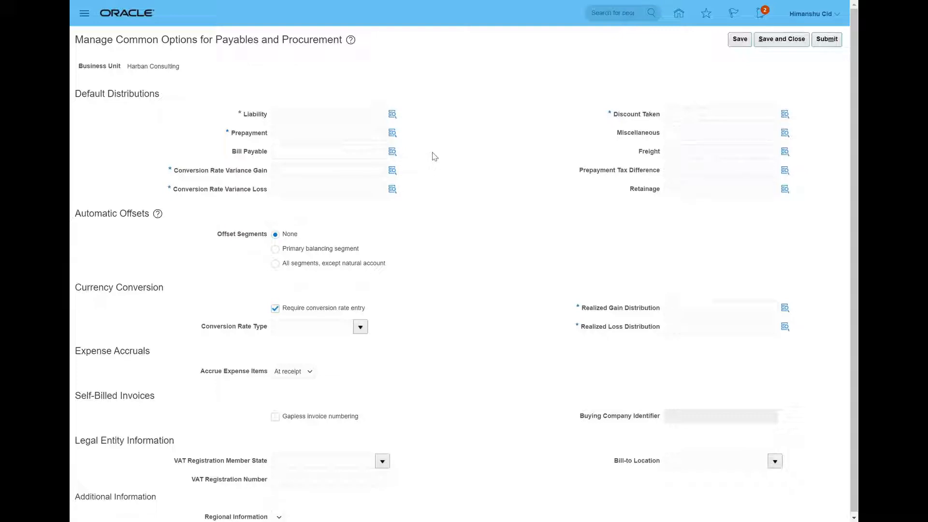
left_click(327, 116)
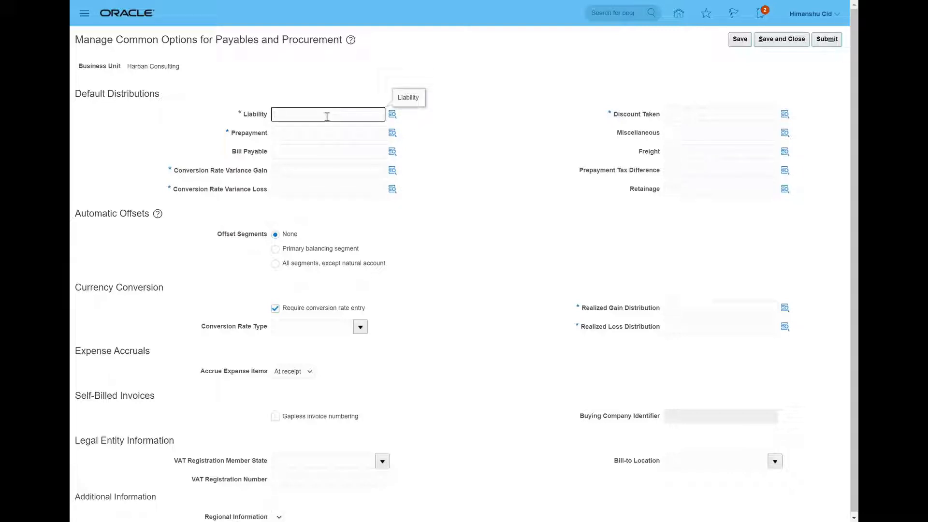
type("0001-110-21010")
type("-")
type("100-0001-00-000")
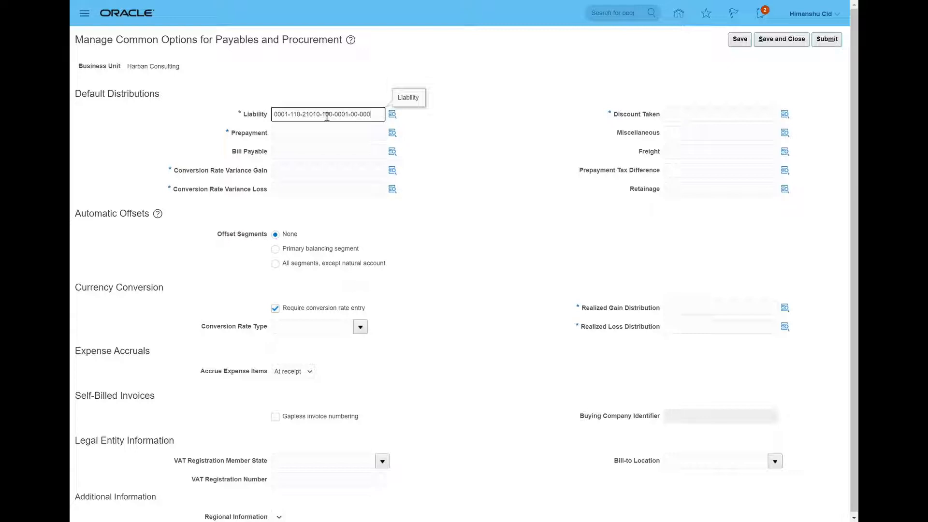
left_click(392, 116)
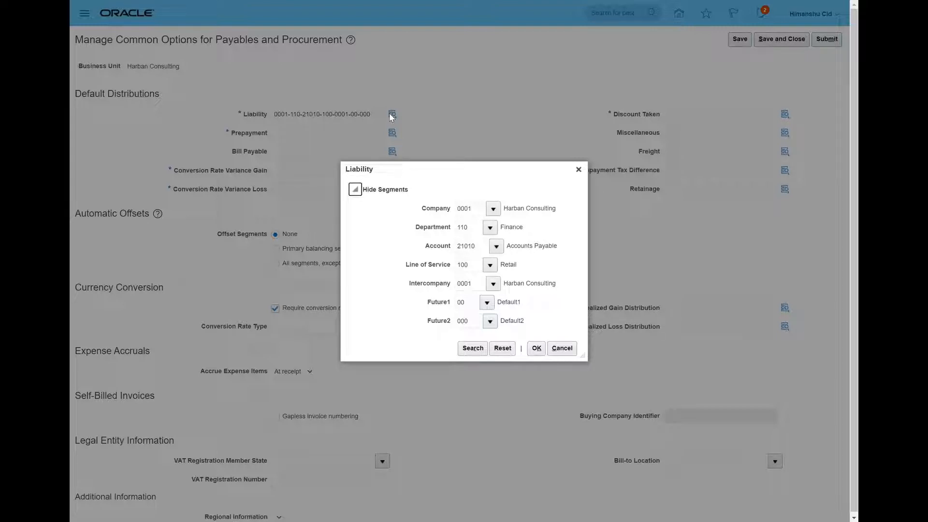
left_click(539, 355)
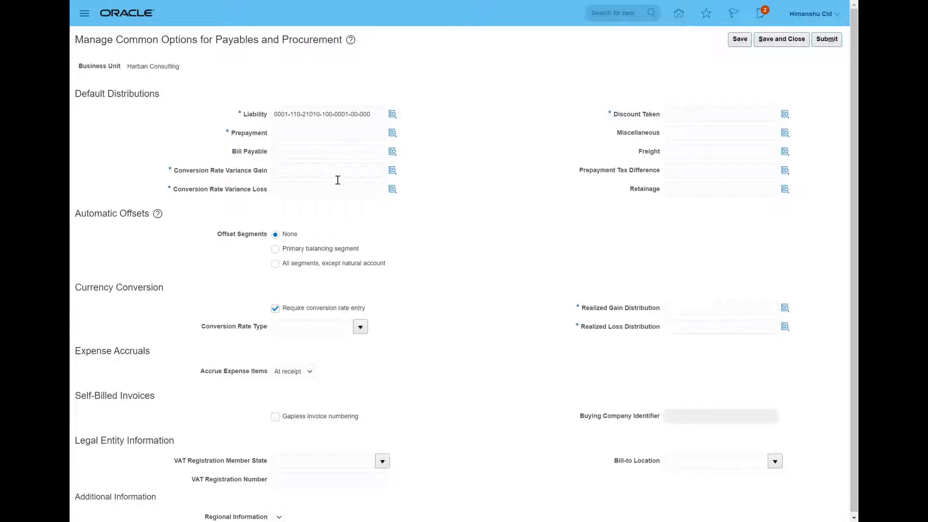
left_click(380, 120)
left_click_drag(379, 119, 216, 119)
key("ctrl+c")
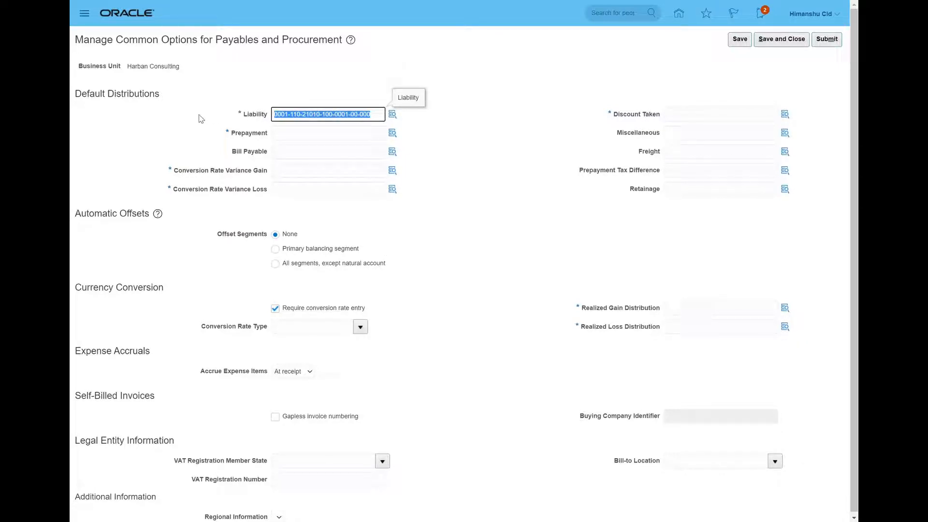
left_click(282, 135)
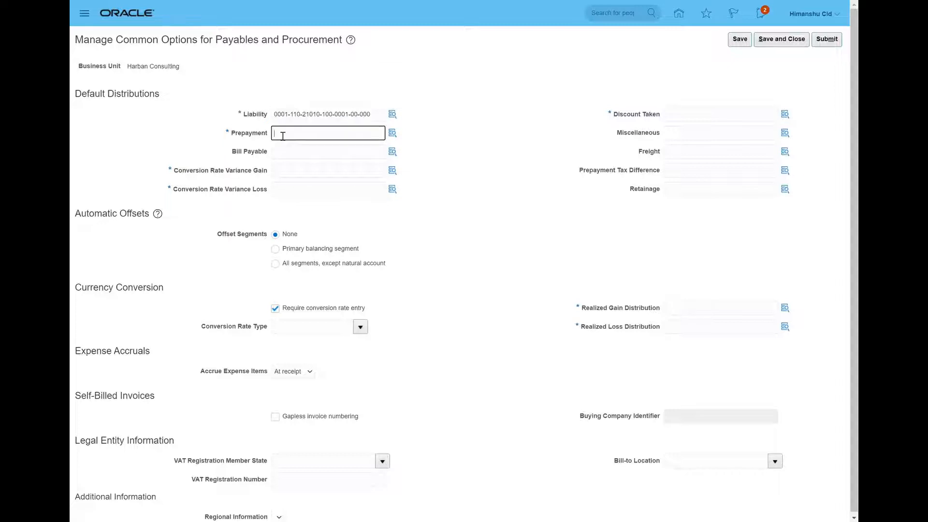
key("ctrl+v")
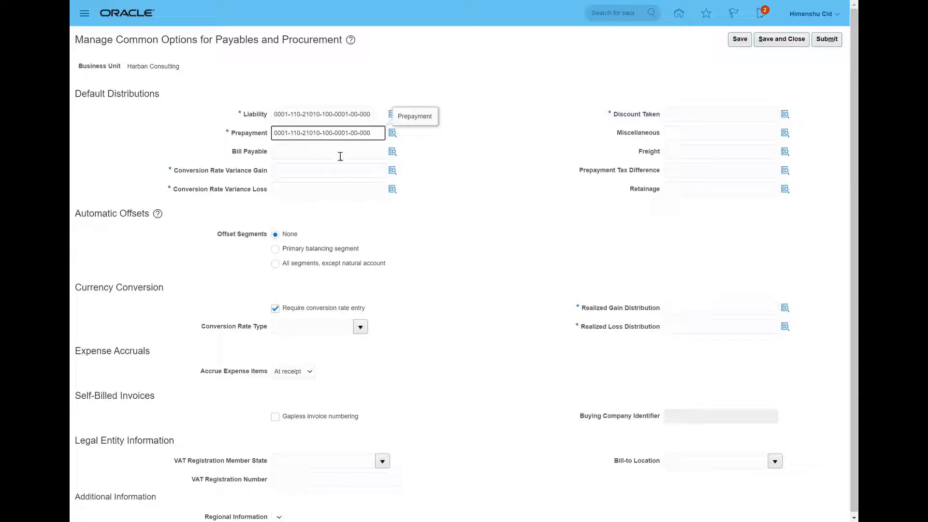
key("BackSpace")
key("BackSpace")
key("BackSpace")
key("BackSpace")
key("BackSpace")
type("15015")
left_click(325, 159)
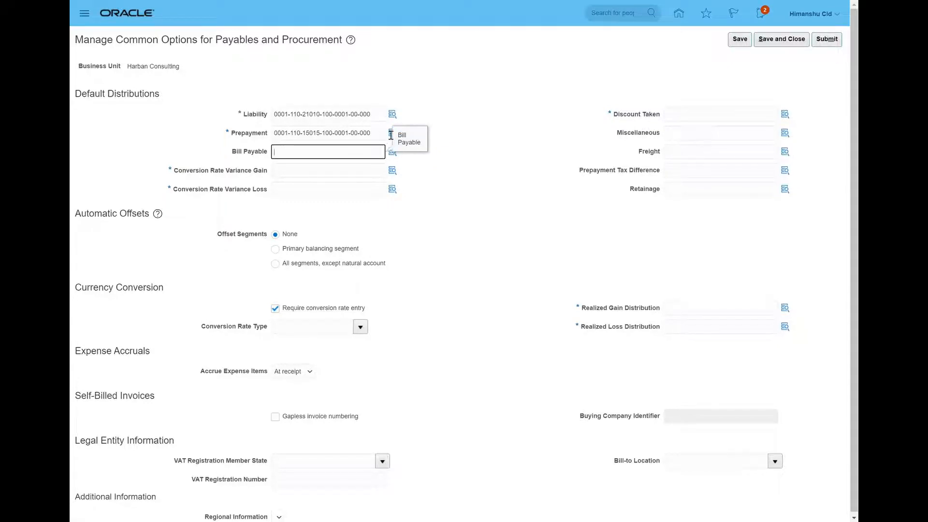
left_click(304, 114)
key("ctrl+c")
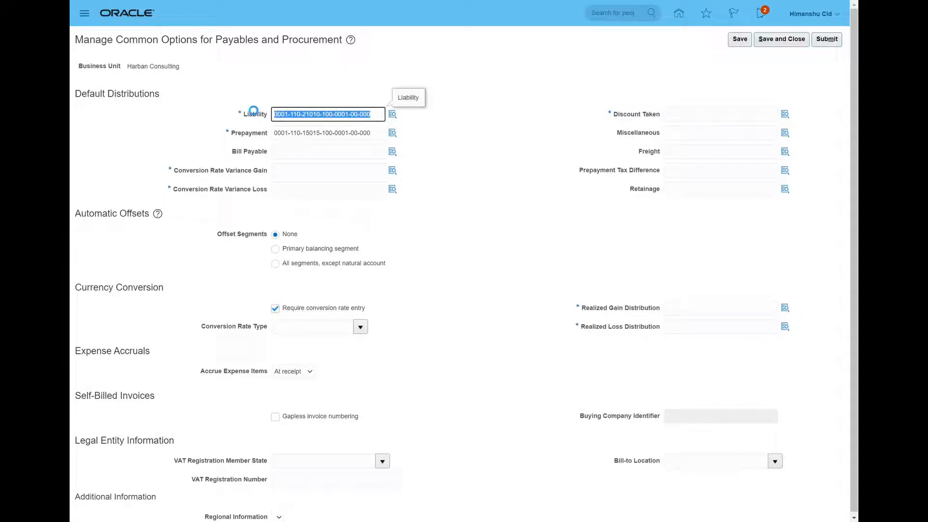
left_click(307, 157)
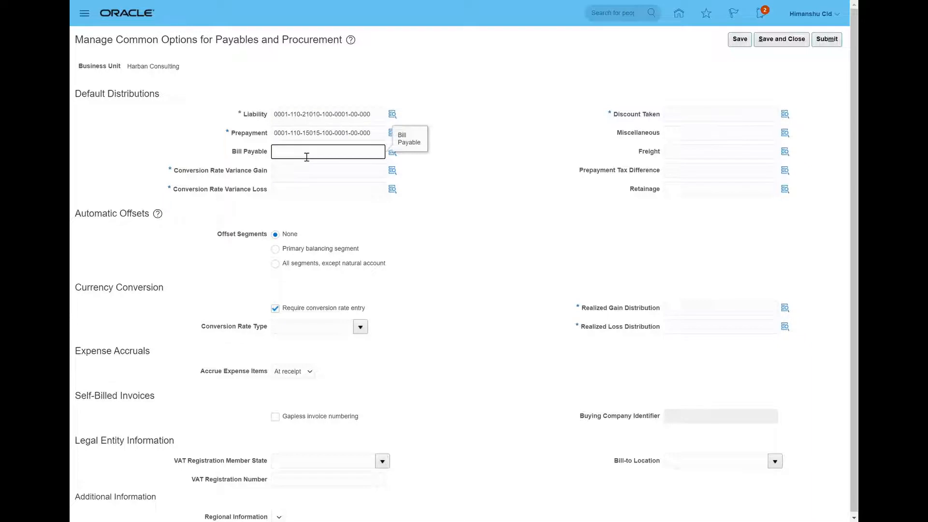
key("ctrl+v")
left_click(288, 175)
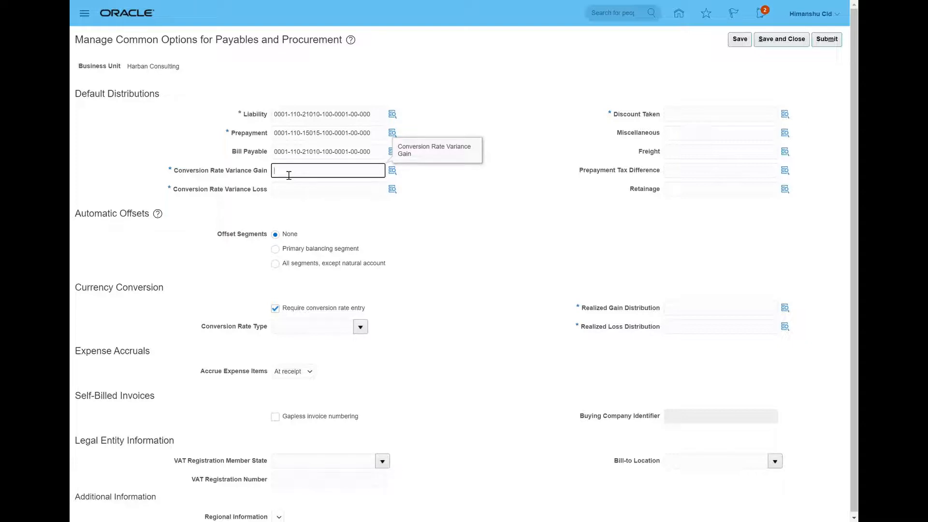
key("ctrl+v")
left_click(320, 175)
key("BackSpace")
key("BackSpace")
key("BackSpace")
key("BackSpace")
key("BackSpace")
key("BackSpace")
type("52148")
Copy the Conversion Rate Variance Gain combination into the Conversion Rate Variance Loss distribution.
left_click_drag(381, 178, 233, 163)
key("ctrl+c")
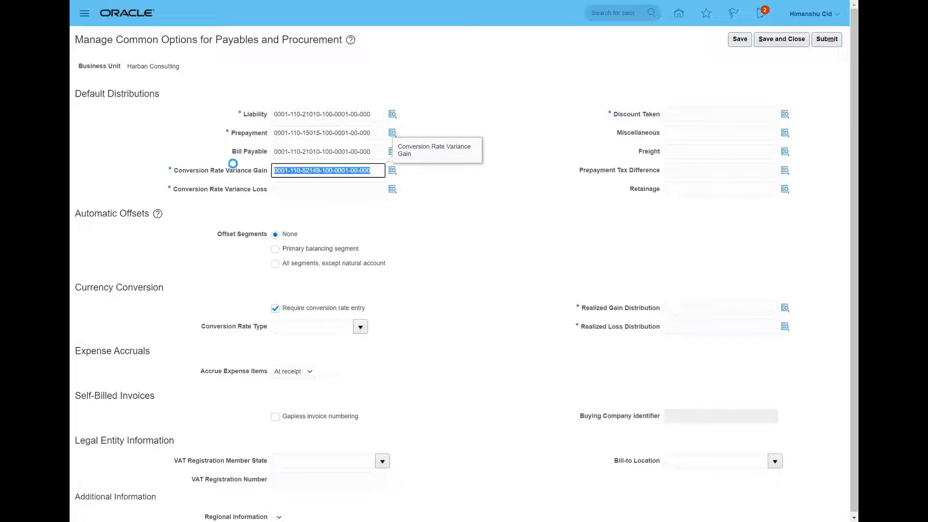
left_click(300, 192)
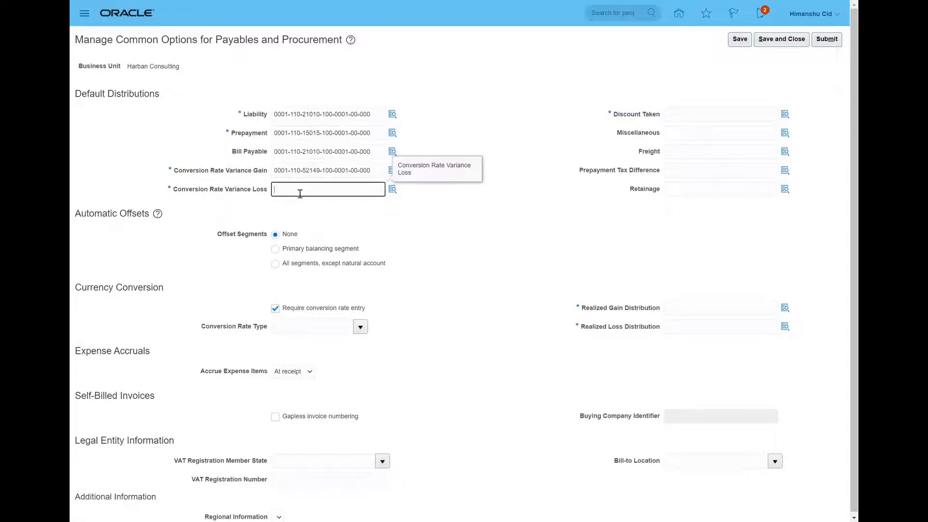
key("ctrl+v")
Fill the Discount Taken distribution with the copied combination and set its account segment to 21177.
left_click(692, 121)
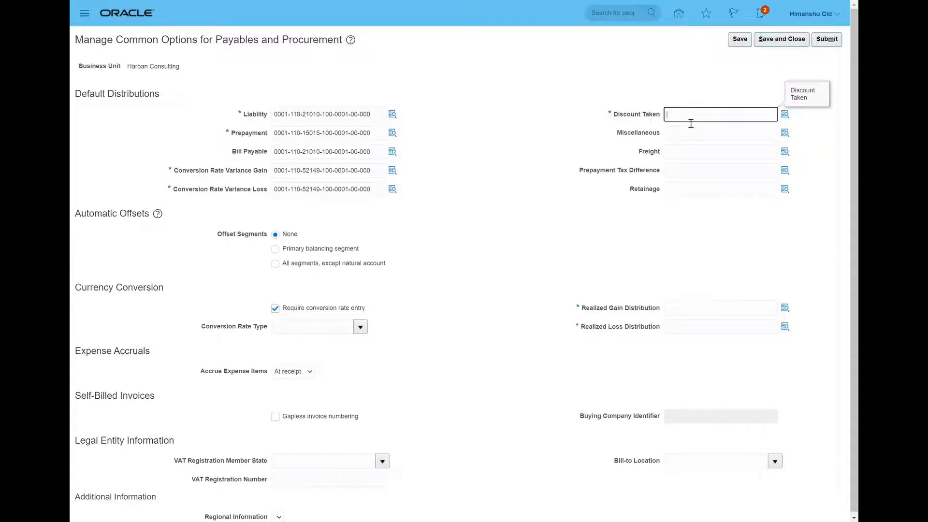
key("ctrl+v")
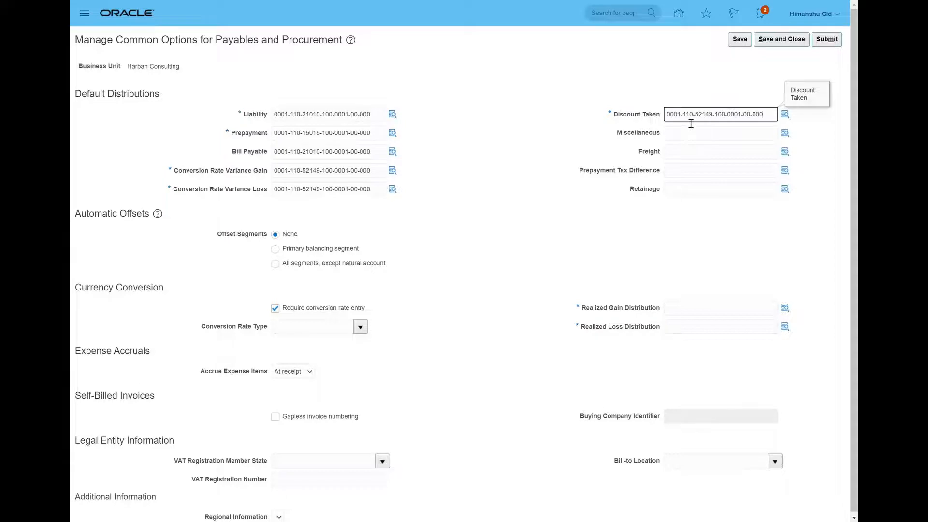
left_click(717, 119)
key("BackSpace")
key("BackSpace")
key("BackSpace")
key("BackSpace")
key("BackSpace")
type("21177")
Reuse the Discount Taken combination for the Miscellaneous distribution with account segment 60041.
left_click_drag(771, 119, 668, 113)
key("ctrl+c")
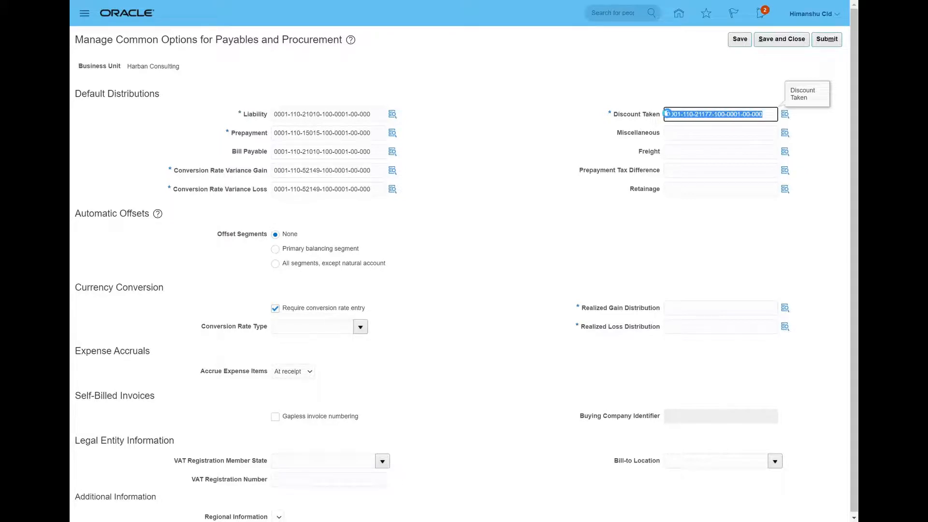
left_click(679, 135)
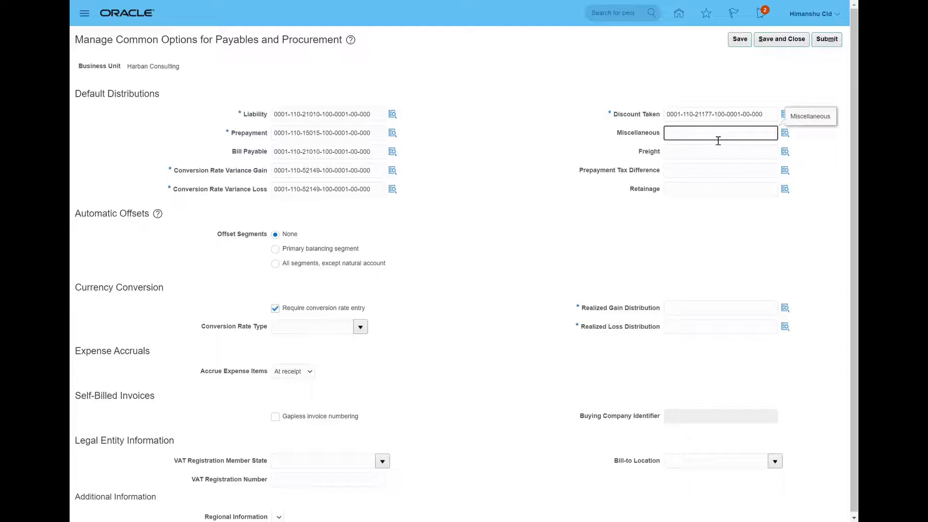
key("ctrl+v")
key("BackSpace")
key("BackSpace")
key("BackSpace")
key("BackSpace")
key("BackSpace")
type("60041")
Reuse the Miscellaneous combination for the Freight distribution with account segment 52146.
left_click_drag(773, 140, 667, 133)
key("ctrl+c")
left_click(678, 155)
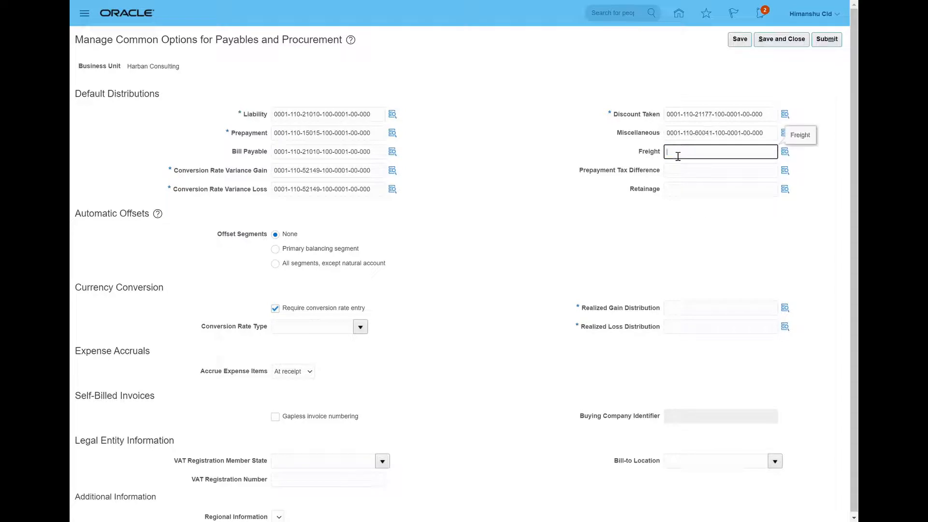
key("ctrl+v")
left_click(714, 152)
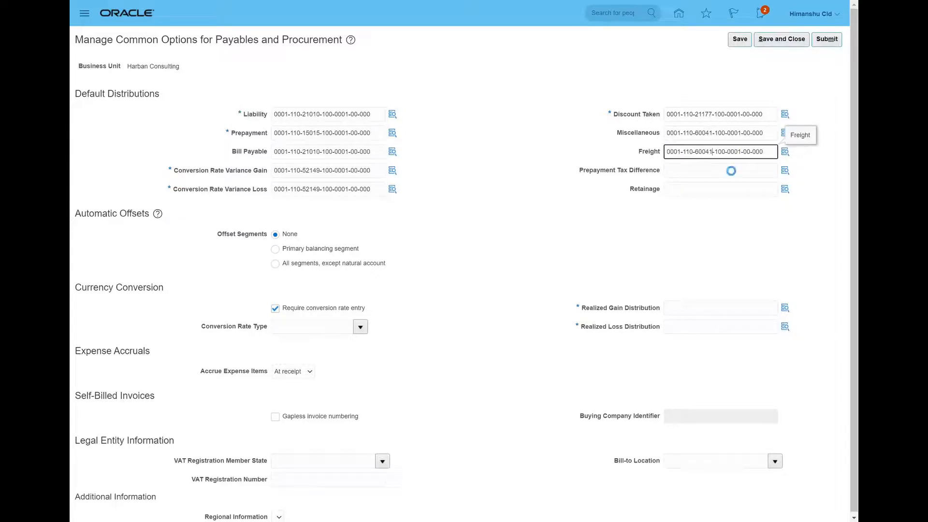
key("BackSpace")
key("BackSpace")
key("BackSpace")
key("BackSpace")
key("BackSpace")
key("BackSpace")
type("-52146")
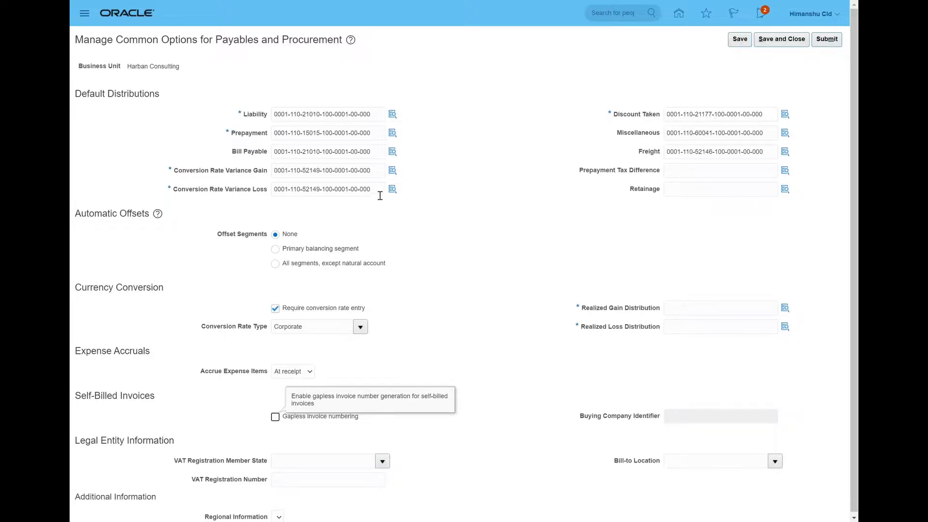
Copy the Conversion Rate Variance Loss combination into both the Realized Gain Distribution and the Realized Loss Distribution.
left_click_drag(381, 196, 232, 200)
key("ctrl+c")
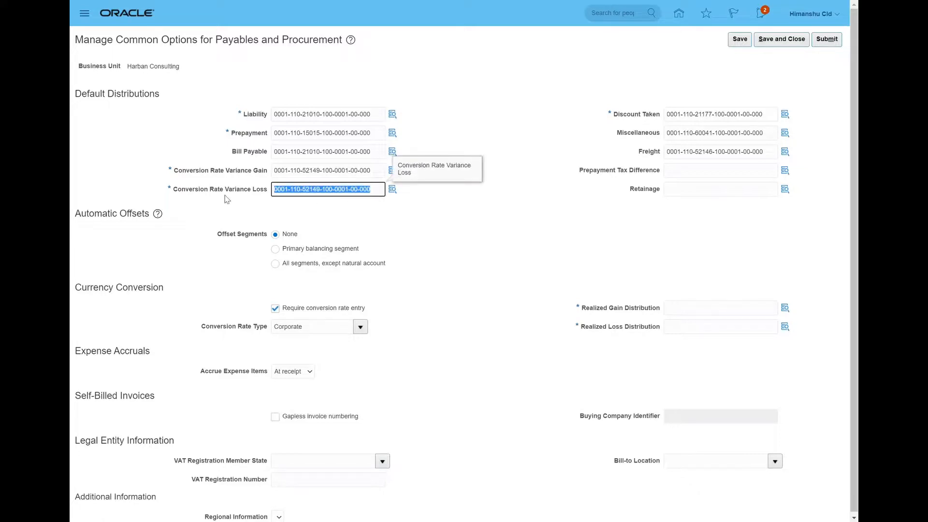
left_click(736, 314)
key("ctrl+v")
left_click(696, 332)
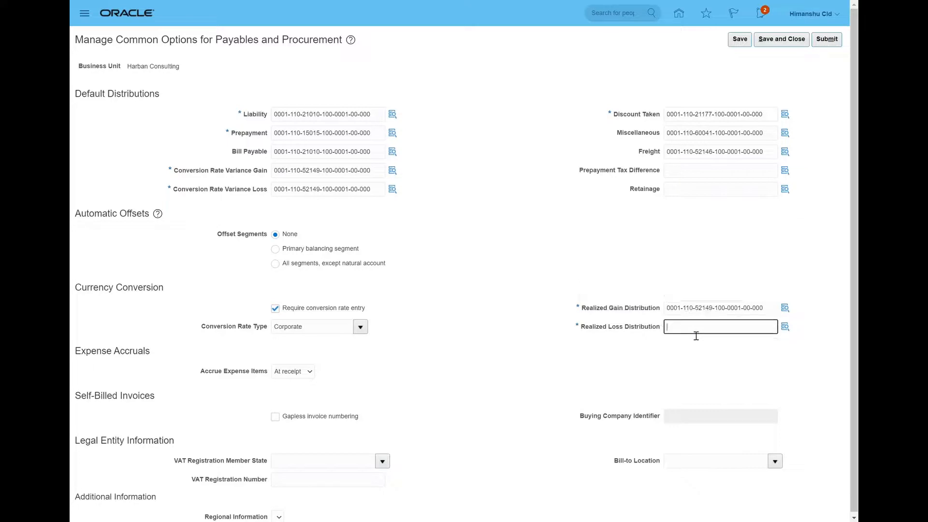
key("ctrl+v")
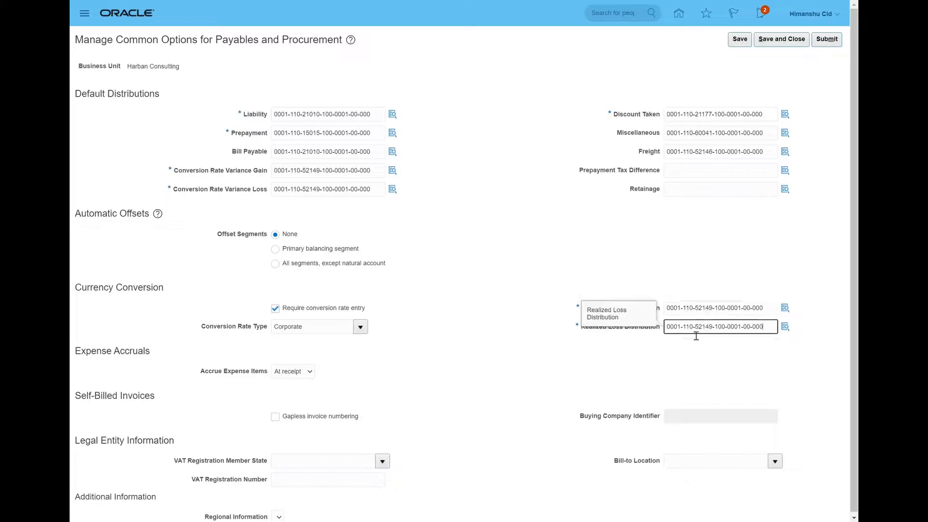
Enable gapless invoice numbering for self-billed invoices, and save and close the common options.
left_click(241, 355)
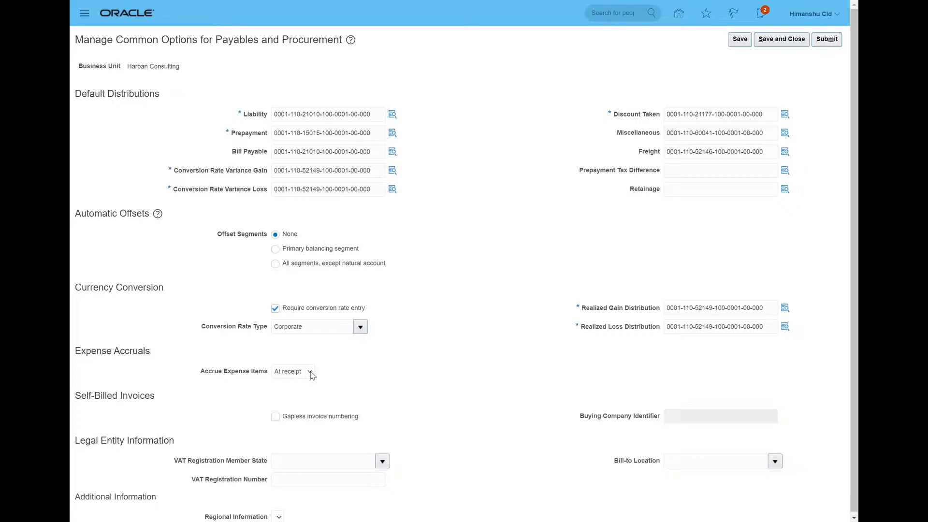
left_click(299, 404)
left_click(275, 417)
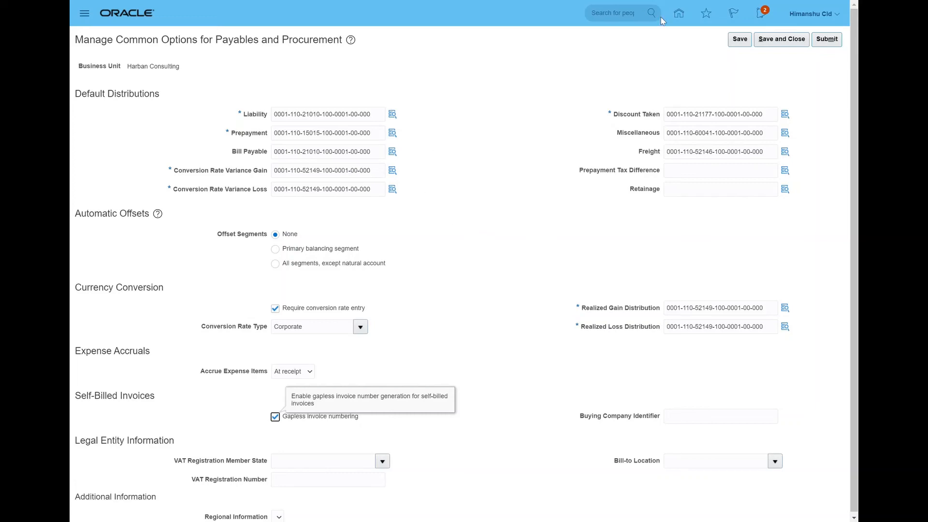
left_click(794, 39)
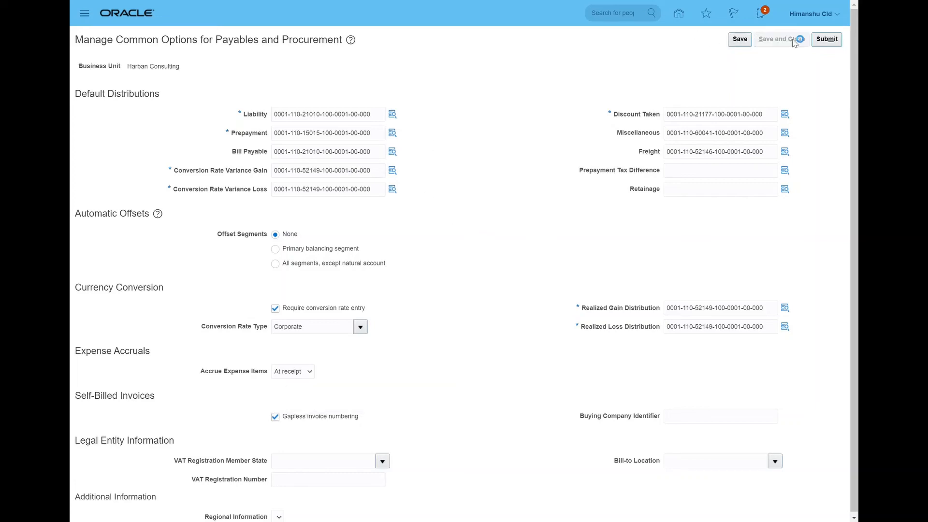